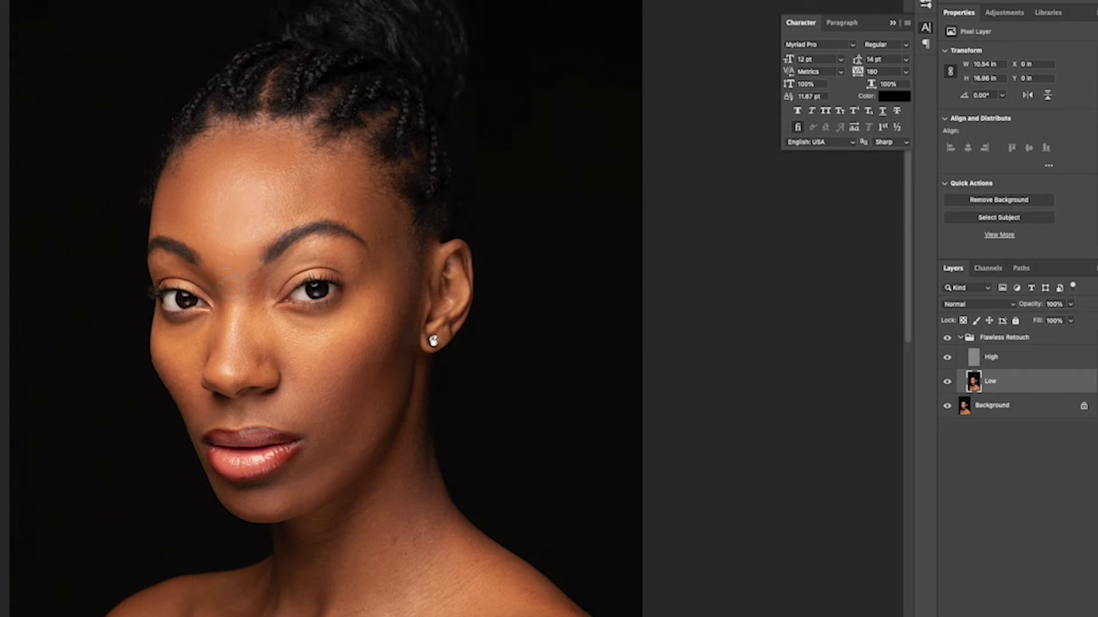
Smooth the uneven skin tones across the forehead and down the ear-side temple on the Low layer
left_click(252, 279)
left_click(306, 155)
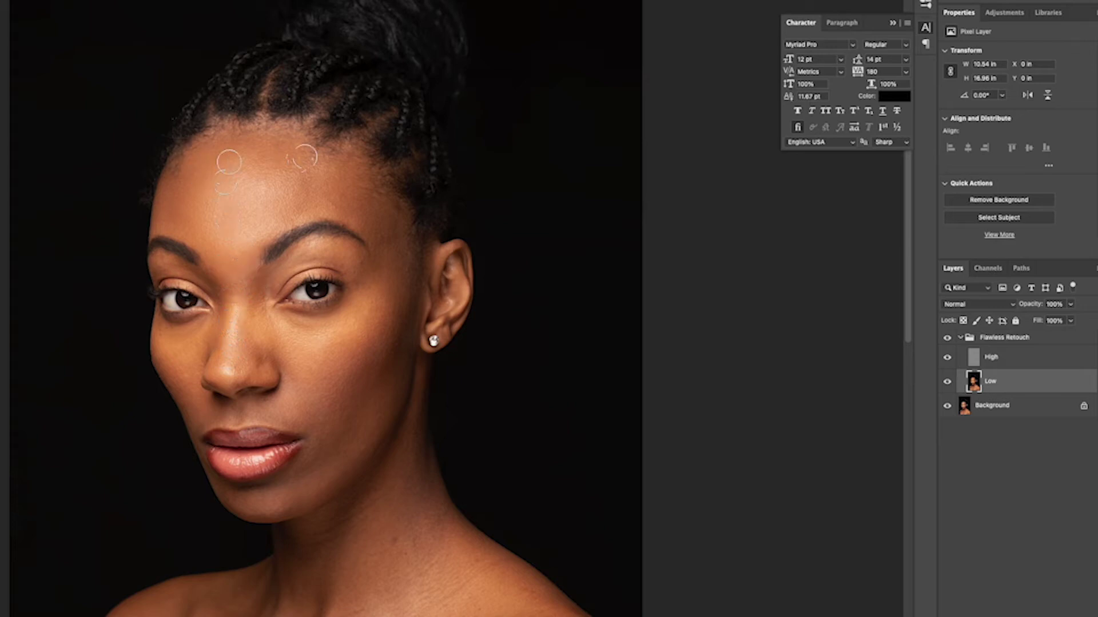
left_click(265, 164)
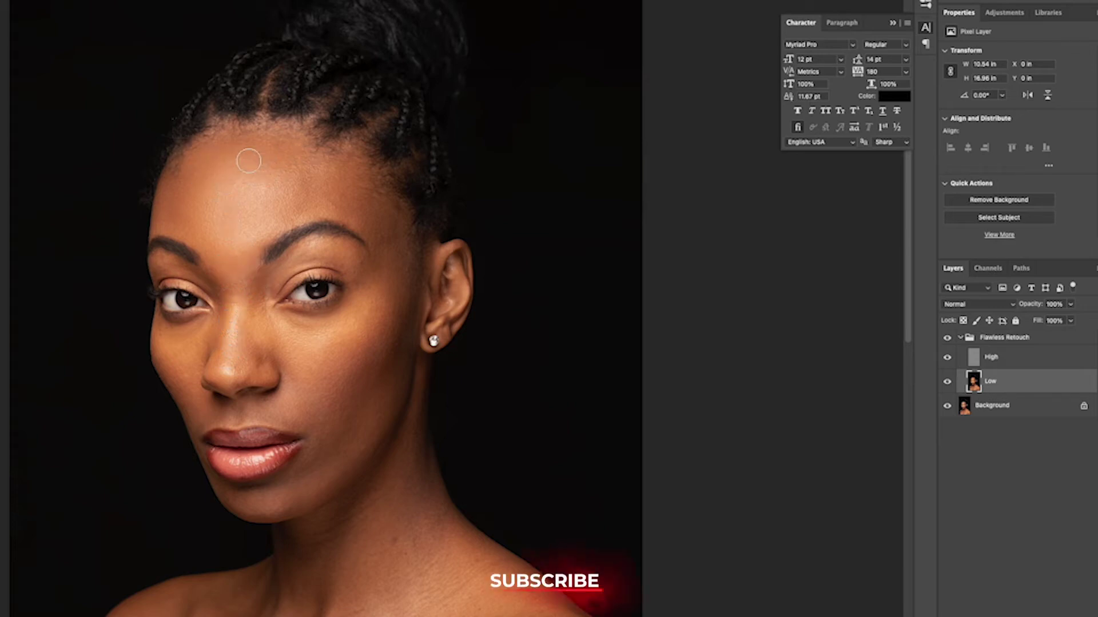
mouse_move(265, 162)
left_mouse_down()
mouse_move(281, 148)
mouse_move(300, 192)
left_mouse_up()
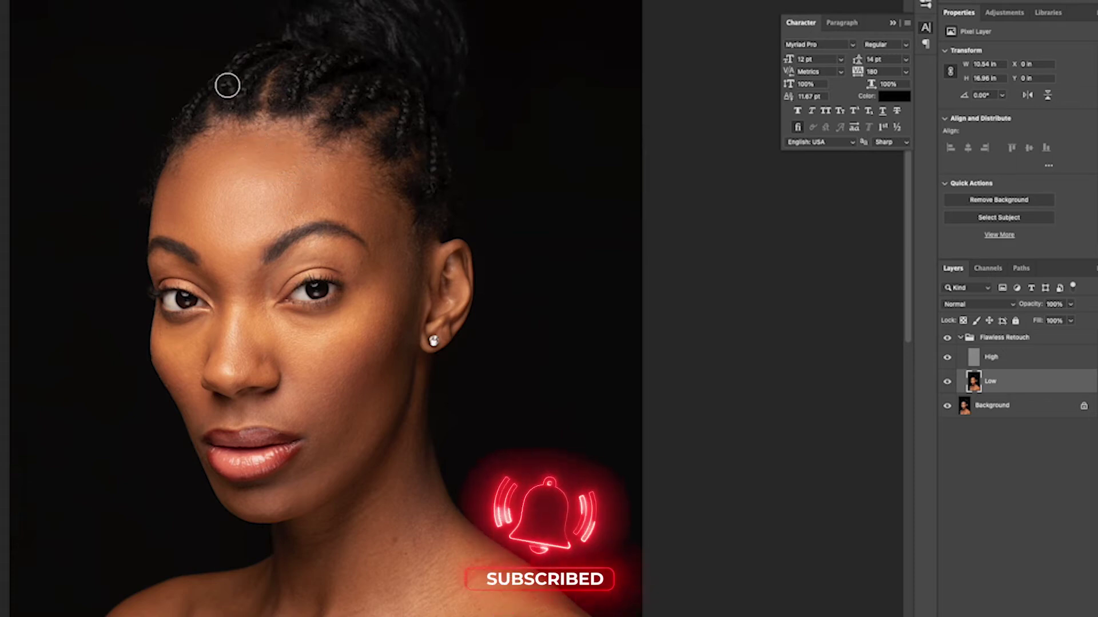
left_click(315, 177)
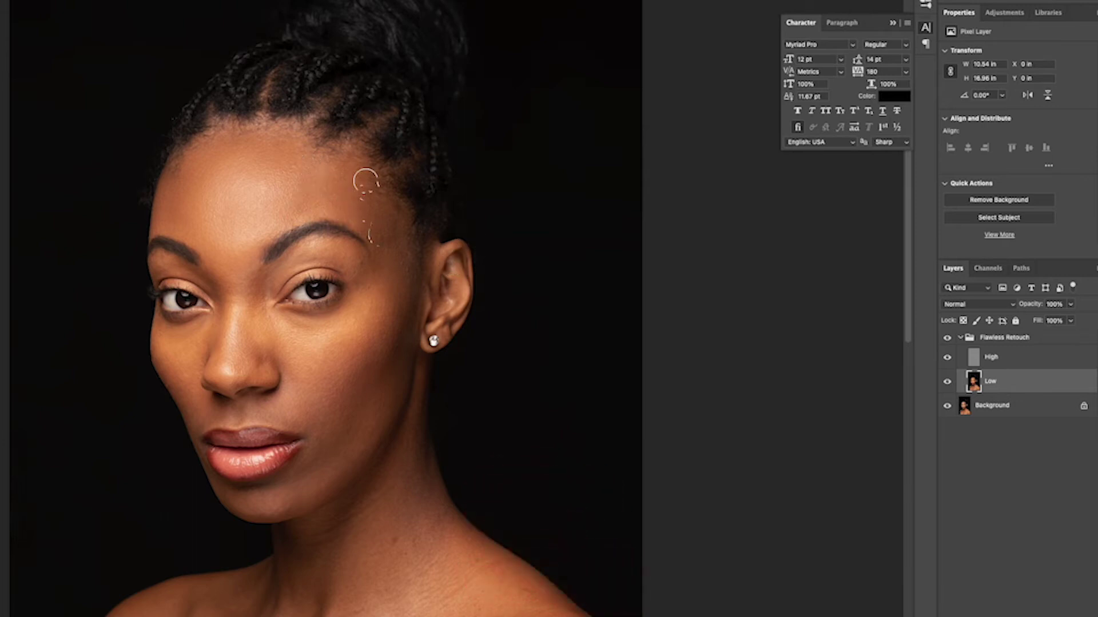
mouse_move(388, 256)
left_mouse_down()
mouse_move(396, 247)
mouse_move(395, 267)
left_mouse_up()
Blend the skin around the ear-side eyebrow and just beneath it with a smaller brush
key("[")
key("[")
key("[")
left_click(316, 243)
mouse_move(338, 246)
left_mouse_down()
mouse_move(360, 250)
mouse_move(331, 242)
mouse_move(316, 255)
mouse_move(365, 259)
left_mouse_up()
Even out the skin tones on the ear-side cheek beneath the eye and at the bridge of the nose
left_click(363, 321)
mouse_move(360, 379)
left_mouse_down()
mouse_move(400, 338)
mouse_move(392, 358)
left_mouse_up()
left_click(408, 319)
left_click_drag(377, 303, 358, 333)
left_click(258, 266)
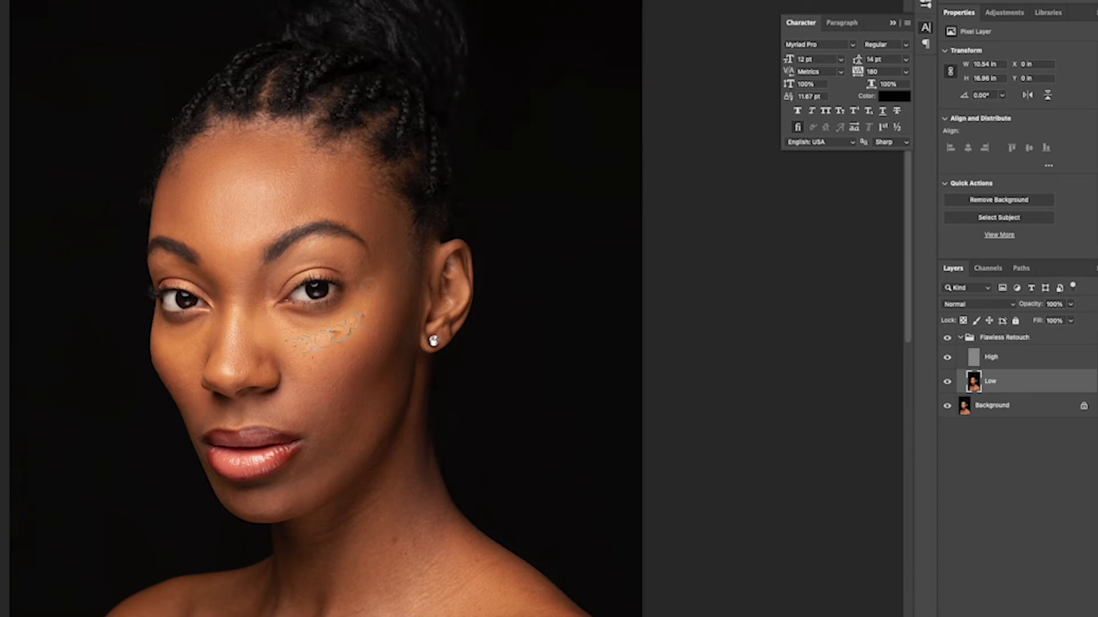
Blend the light-to-shadow transition on the ear-side cheek from the outer eye corner down toward the mouth
left_click(383, 375)
left_click(380, 376)
mouse_move(335, 421)
left_mouse_down()
mouse_move(345, 429)
mouse_move(325, 455)
mouse_move(398, 356)
mouse_move(365, 428)
left_mouse_up()
left_click_drag(355, 296, 356, 308)
mouse_move(337, 386)
left_mouse_down()
mouse_move(326, 410)
mouse_move(337, 388)
mouse_move(324, 410)
mouse_move(341, 386)
mouse_move(326, 422)
mouse_move(319, 399)
mouse_move(279, 401)
mouse_move(262, 414)
mouse_move(299, 417)
mouse_move(316, 452)
mouse_move(290, 389)
mouse_move(279, 431)
mouse_move(308, 417)
mouse_move(305, 397)
mouse_move(309, 438)
mouse_move(329, 457)
mouse_move(325, 421)
mouse_move(348, 387)
mouse_move(333, 404)
mouse_move(356, 390)
left_mouse_up()
Smooth the shadow transition along the jawline down to the chin with a smaller brush
key("bracketleft")
key("bracketleft")
key("bracketleft")
left_click_drag(343, 446, 368, 398)
mouse_move(346, 457)
left_mouse_down()
mouse_move(393, 379)
mouse_move(338, 468)
mouse_move(392, 401)
mouse_move(345, 467)
mouse_move(363, 451)
mouse_move(304, 460)
mouse_move(350, 446)
mouse_move(226, 497)
mouse_move(292, 502)
mouse_move(258, 509)
mouse_move(299, 503)
left_mouse_up()
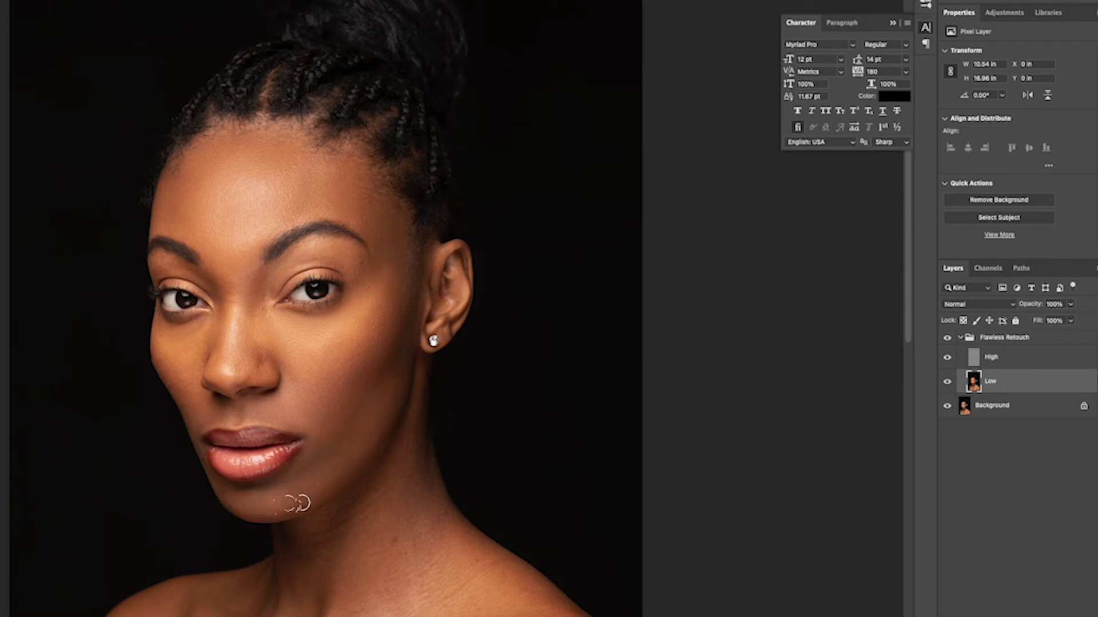
Even out the skin tones on the cheek farther from the visible ear, from beneath the eye to the face edge
mouse_move(190, 407)
left_mouse_down()
mouse_move(205, 427)
mouse_move(204, 413)
mouse_move(194, 415)
mouse_move(264, 402)
mouse_move(214, 390)
mouse_move(215, 404)
mouse_move(206, 380)
mouse_move(156, 364)
mouse_move(156, 316)
left_mouse_up()
left_click_drag(175, 334, 166, 341)
left_click_drag(189, 338, 207, 321)
mouse_move(174, 358)
left_mouse_down()
mouse_move(177, 374)
mouse_move(163, 351)
mouse_move(174, 368)
mouse_move(170, 357)
left_mouse_up()
Smooth the skin between the eyebrows and around the brow and eye farther from the visible ear
left_click_drag(254, 247, 247, 259)
mouse_move(164, 222)
left_mouse_down()
mouse_move(194, 265)
mouse_move(159, 265)
left_mouse_up()
mouse_move(164, 265)
left_mouse_down()
mouse_move(156, 272)
mouse_move(182, 268)
left_mouse_up()
left_click(207, 287)
left_click(316, 239, "alt")
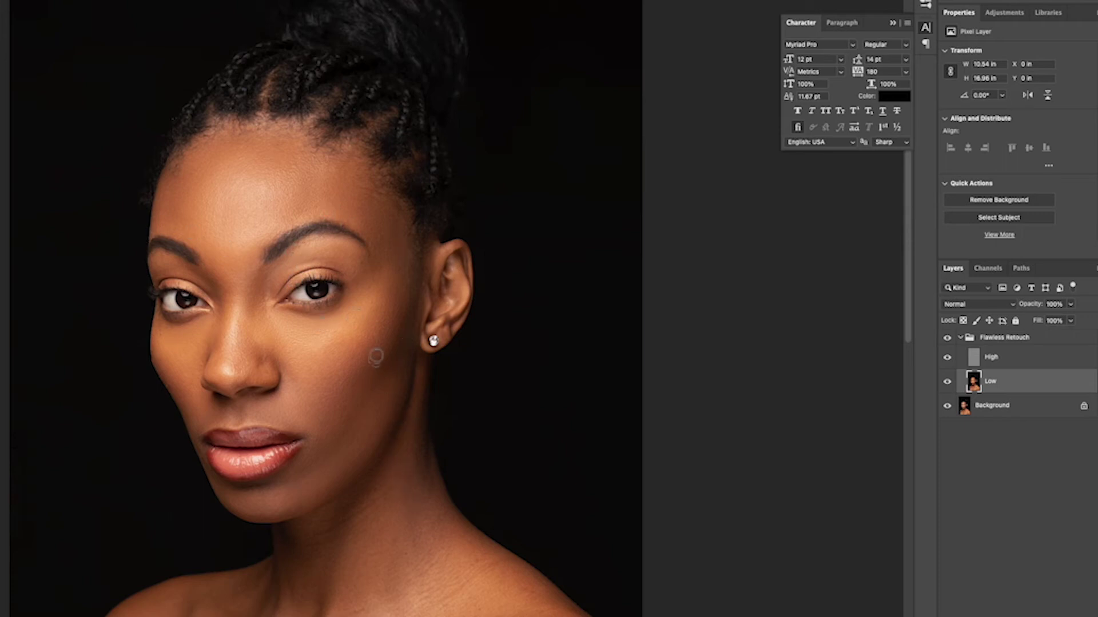
Blend the skin tones in close-up beside the mouth corner and down to the chin
key("z")
left_click_drag(305, 295, 379, 281)
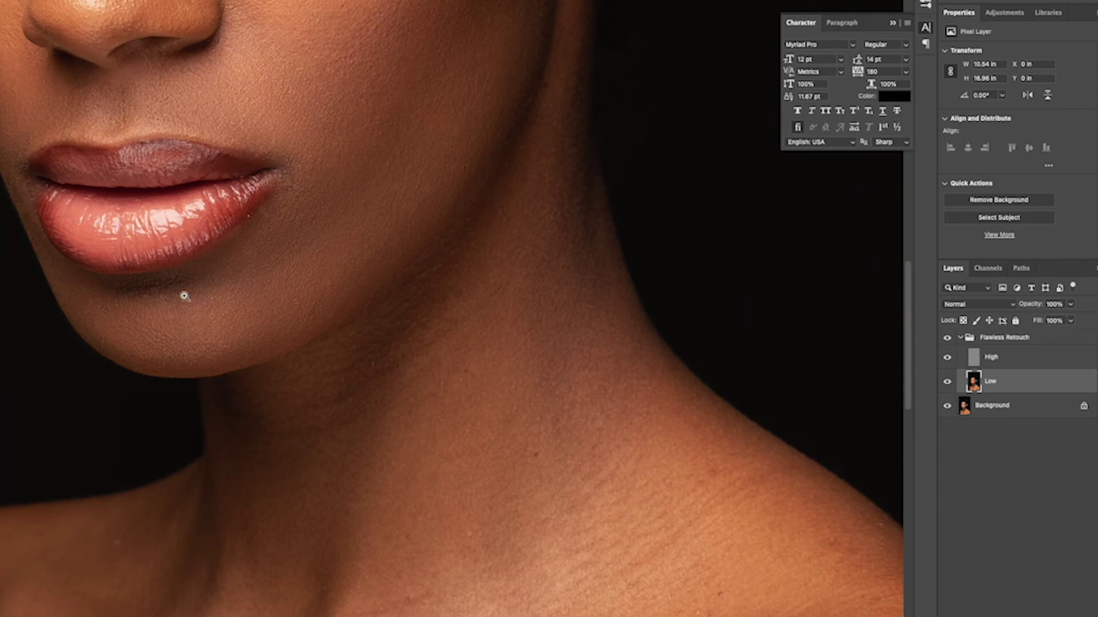
left_click_drag(230, 277, 233, 418)
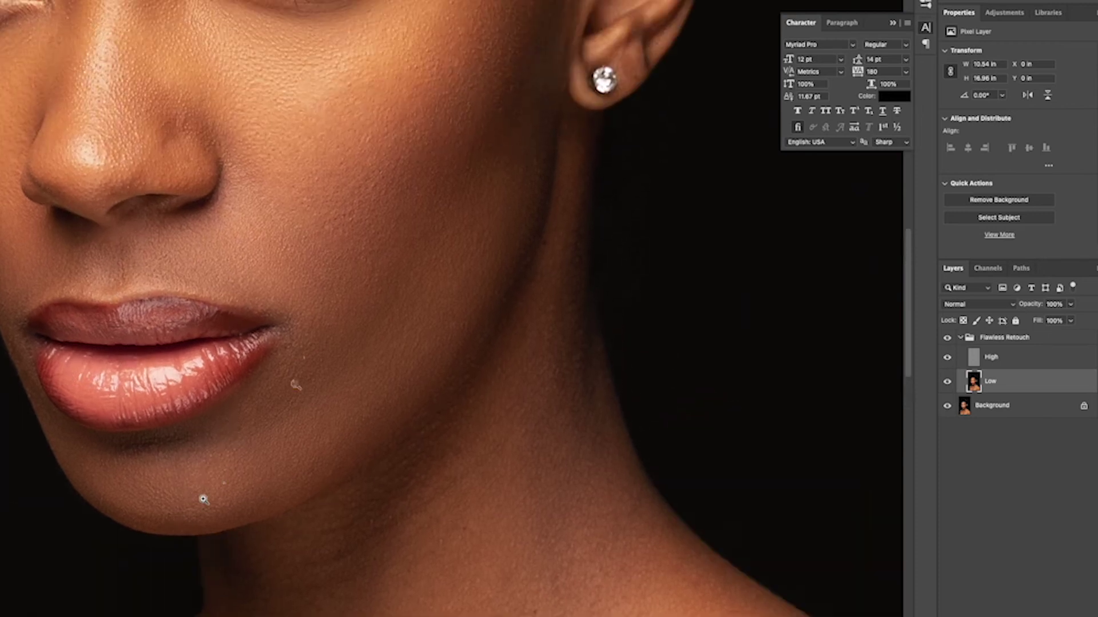
left_click_drag(307, 352, 312, 470)
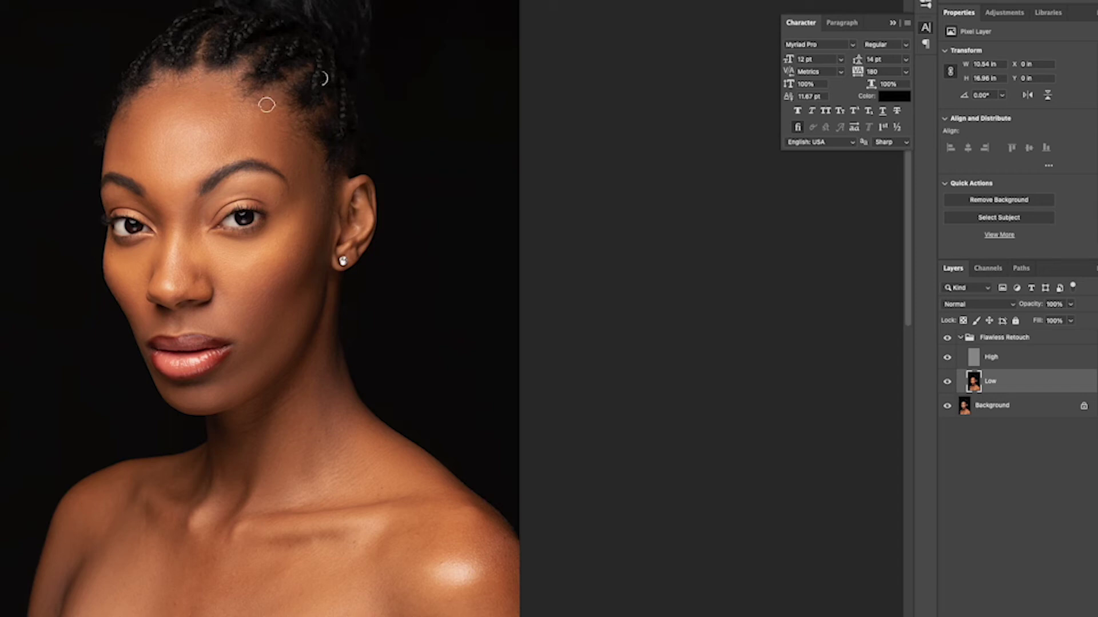
Smooth the upper lid in close-up and clean up the edges of the ear-side eyebrow on the Low layer
key("z")
left_click_drag(139, 163, 188, 150)
key("b")
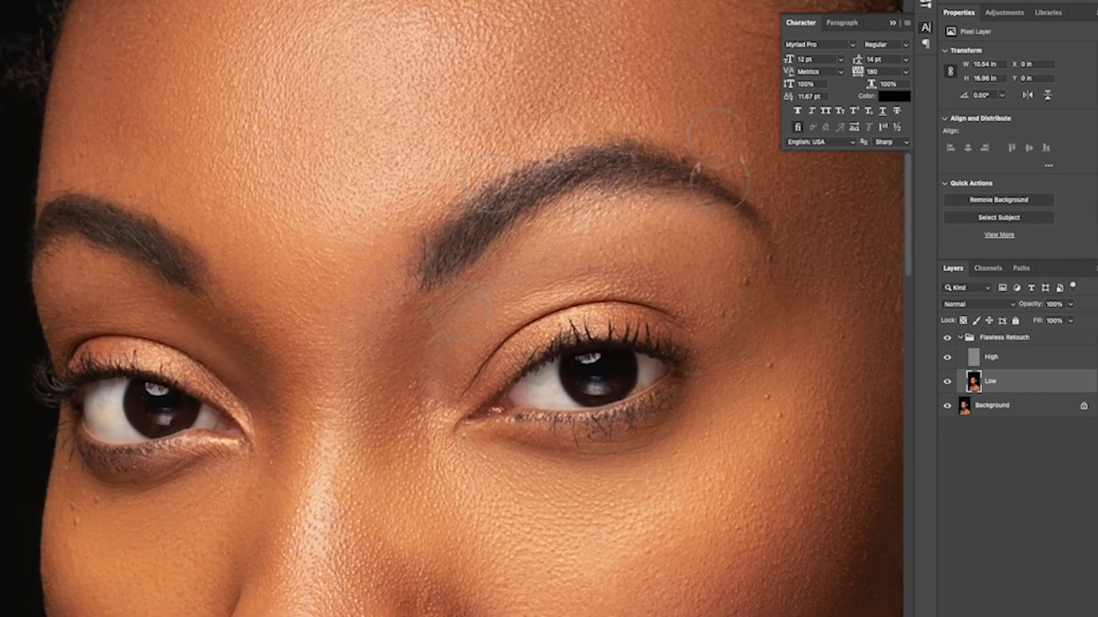
left_click_drag(673, 264, 530, 295)
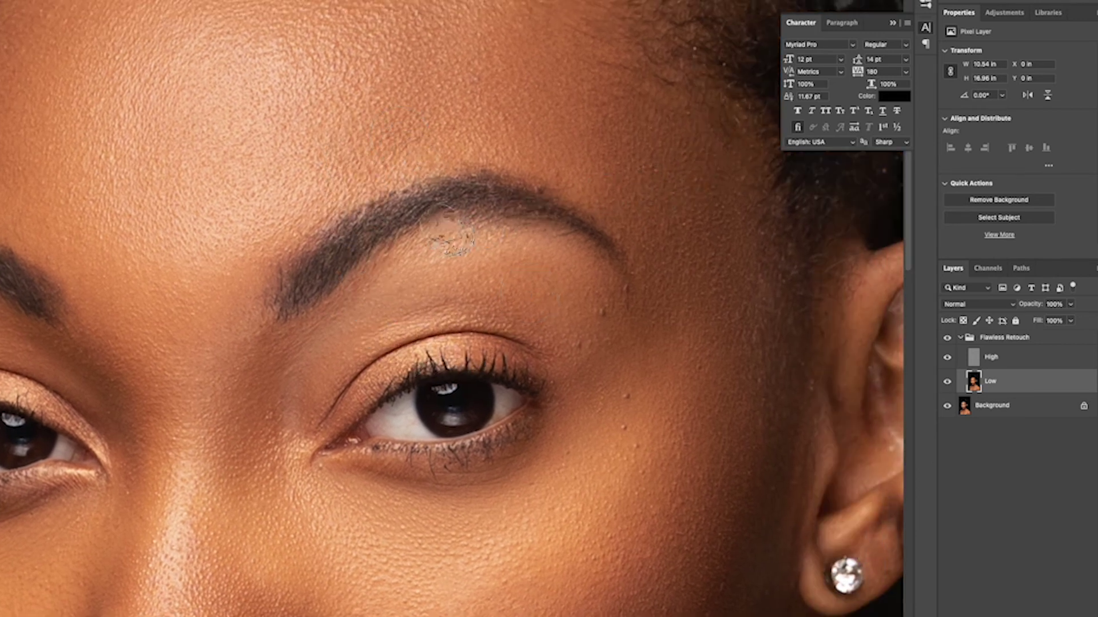
left_click(516, 170)
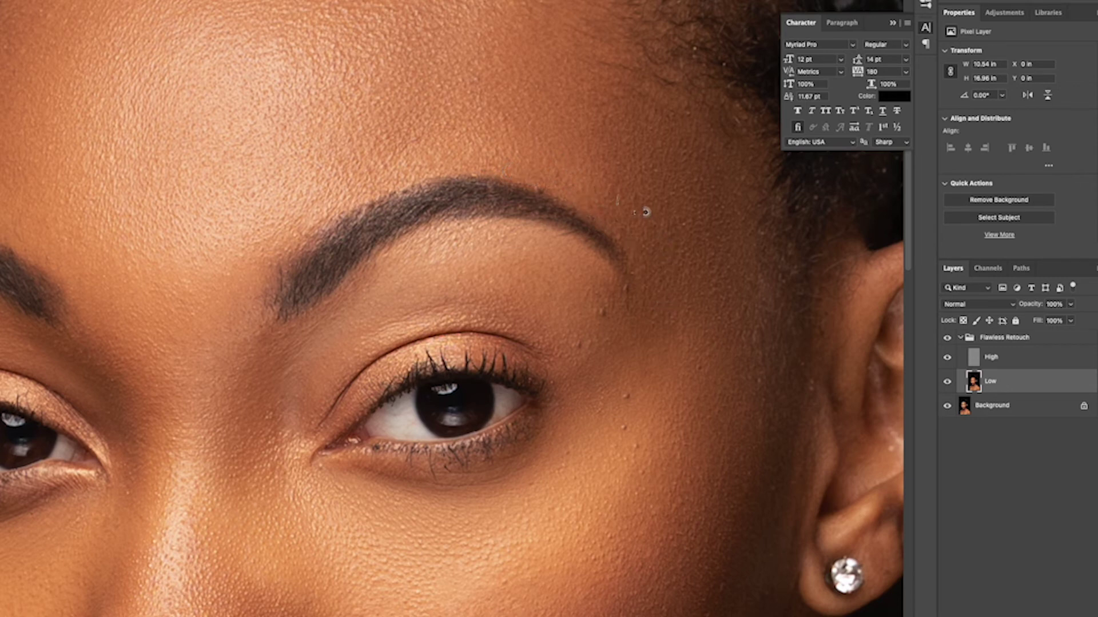
Clean up the skin around the ear-side eyebrow's tail and the upper eyelid using sampled nearby skin
left_click(646, 212, "alt")
left_click_drag(634, 258, 655, 293)
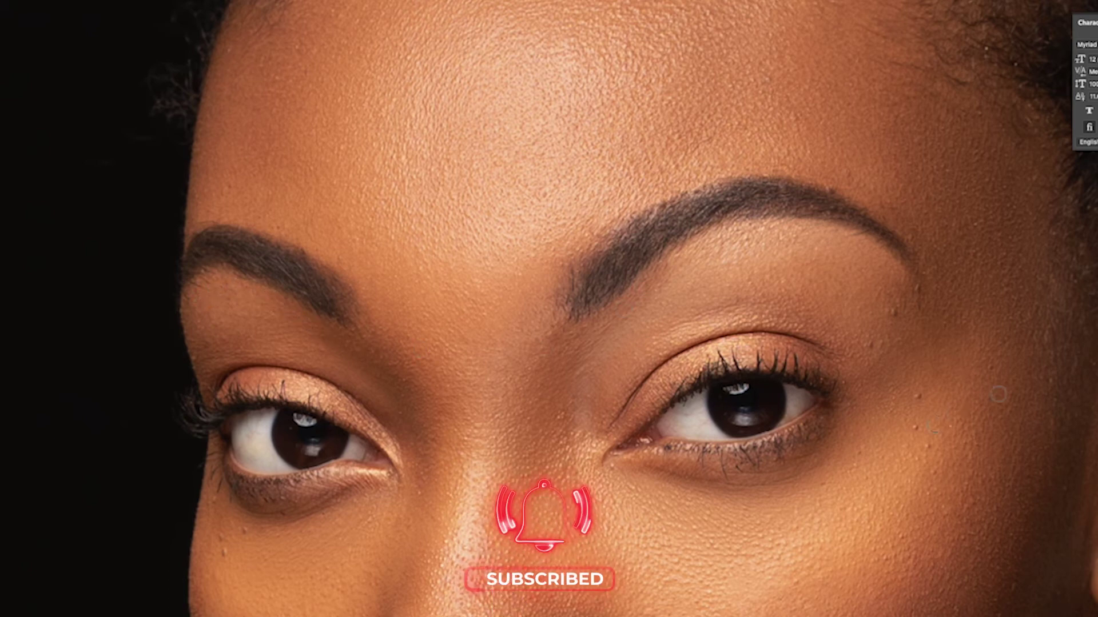
mouse_move(815, 290)
left_mouse_down()
mouse_move(651, 290)
mouse_move(800, 290)
left_mouse_up()
Toggle the Flawless Retouch group's visibility to compare the portrait before and after, in close-up and in full
left_click(1011, 337)
left_click(1011, 337)
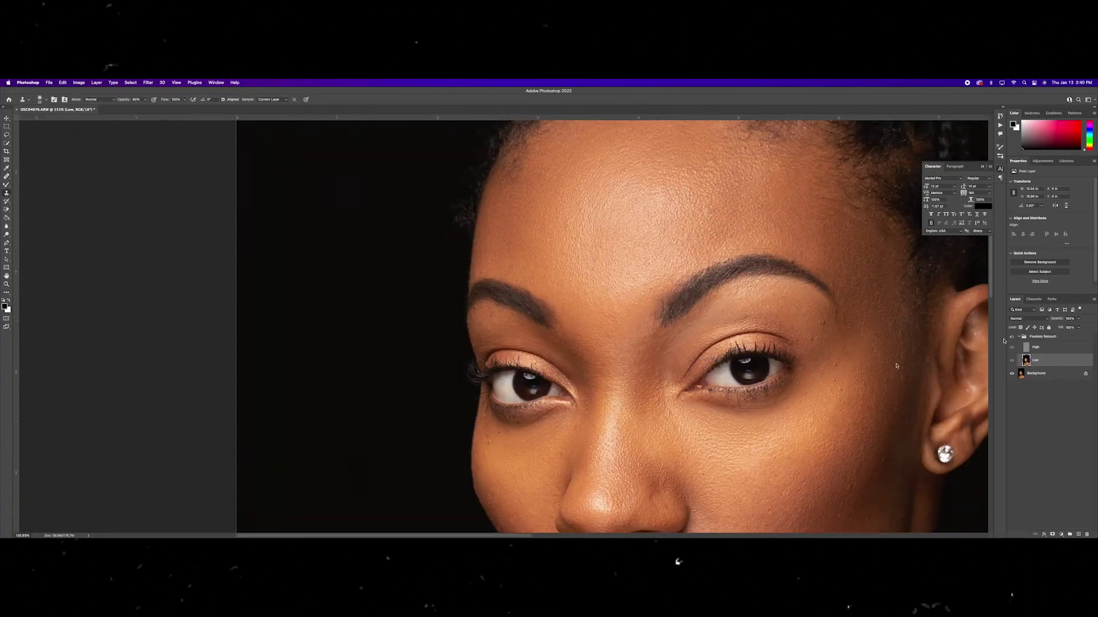
left_click_drag(823, 355, 629, 299)
left_click_drag(800, 394, 776, 395)
left_click_drag(776, 395, 725, 342)
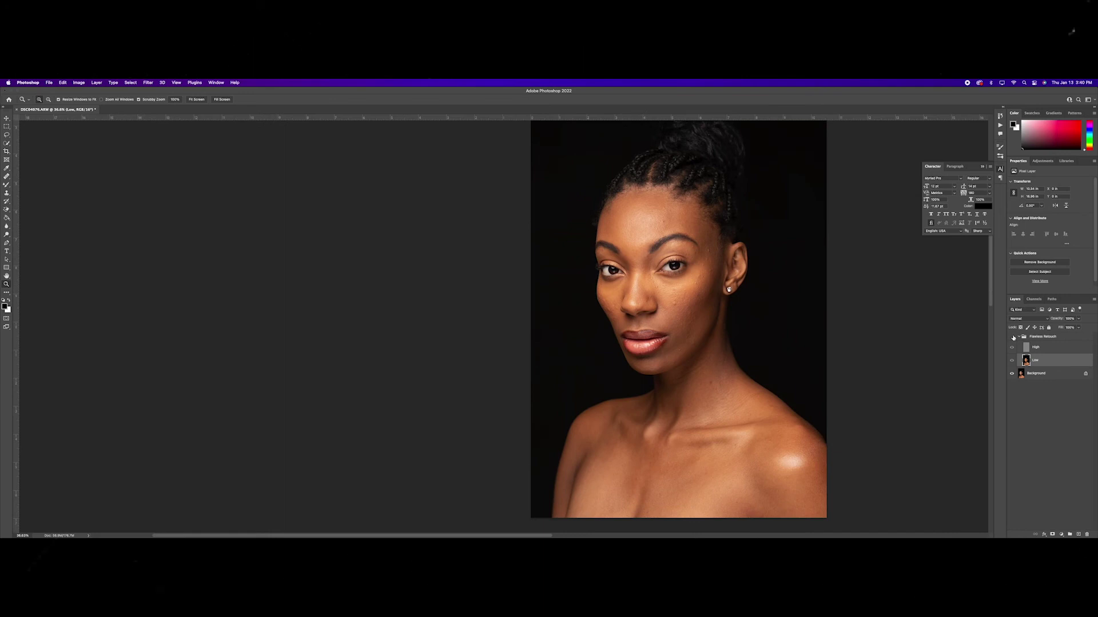
left_click_drag(654, 296, 634, 279)
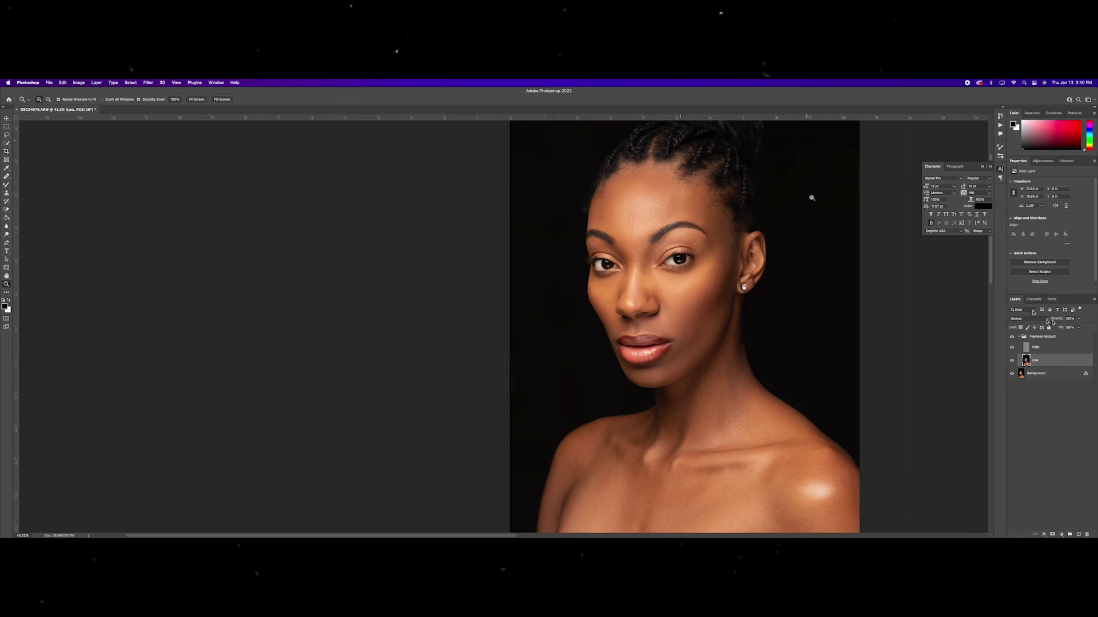
Stamp all visible layers into a new top layer and add a Levels adjustment with midtones 1.12 and white input 221
key("super+alt+shift+e")
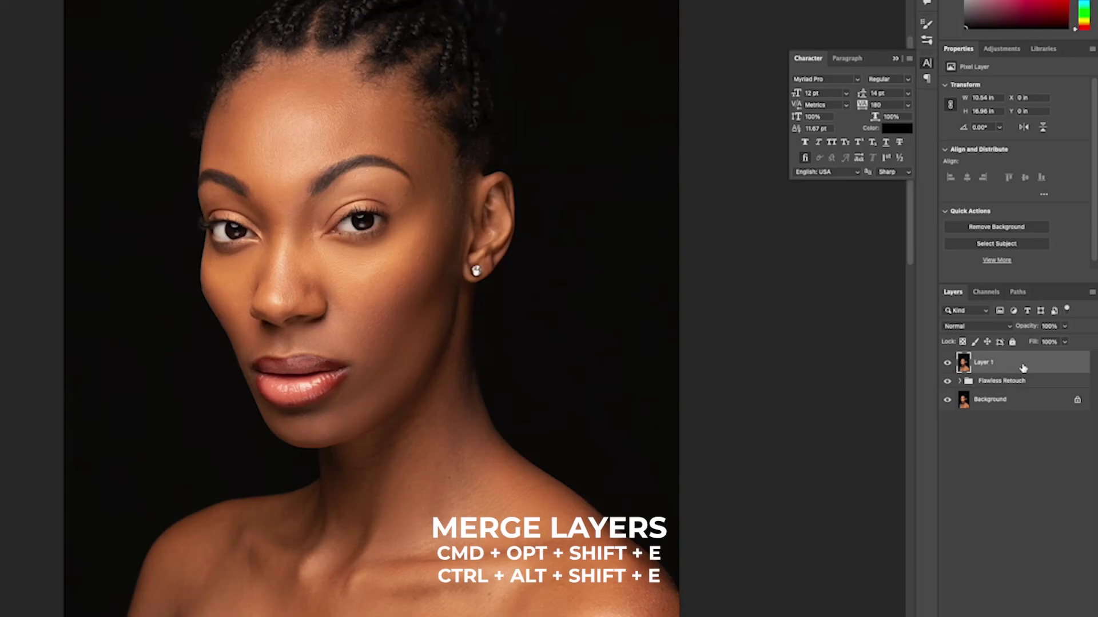
left_click(1016, 49)
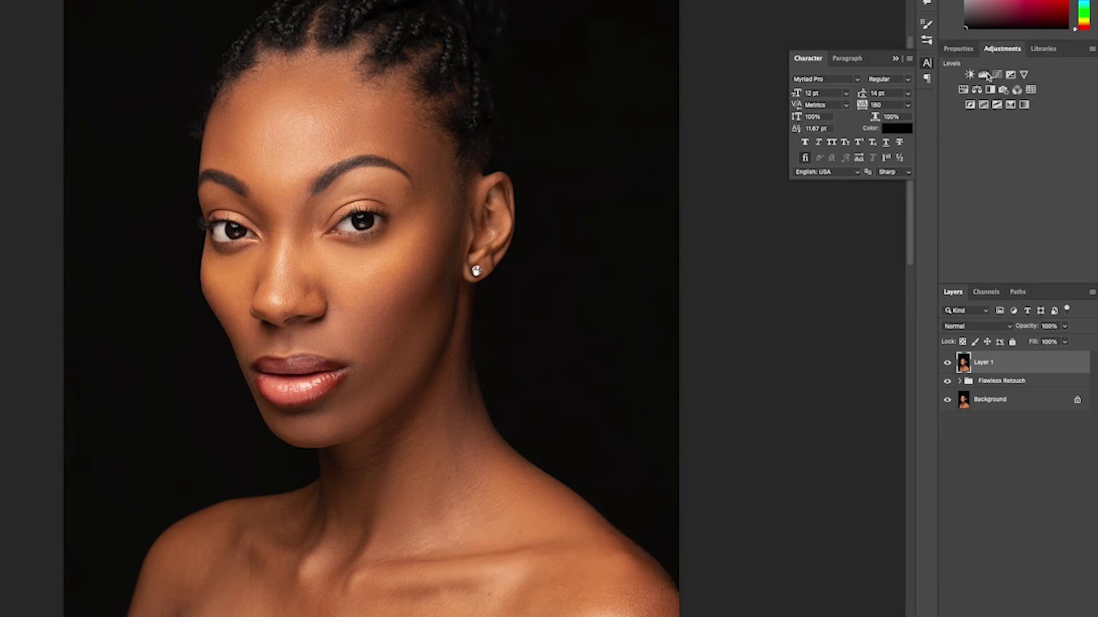
left_click(983, 75)
left_click_drag(1082, 170, 1067, 172)
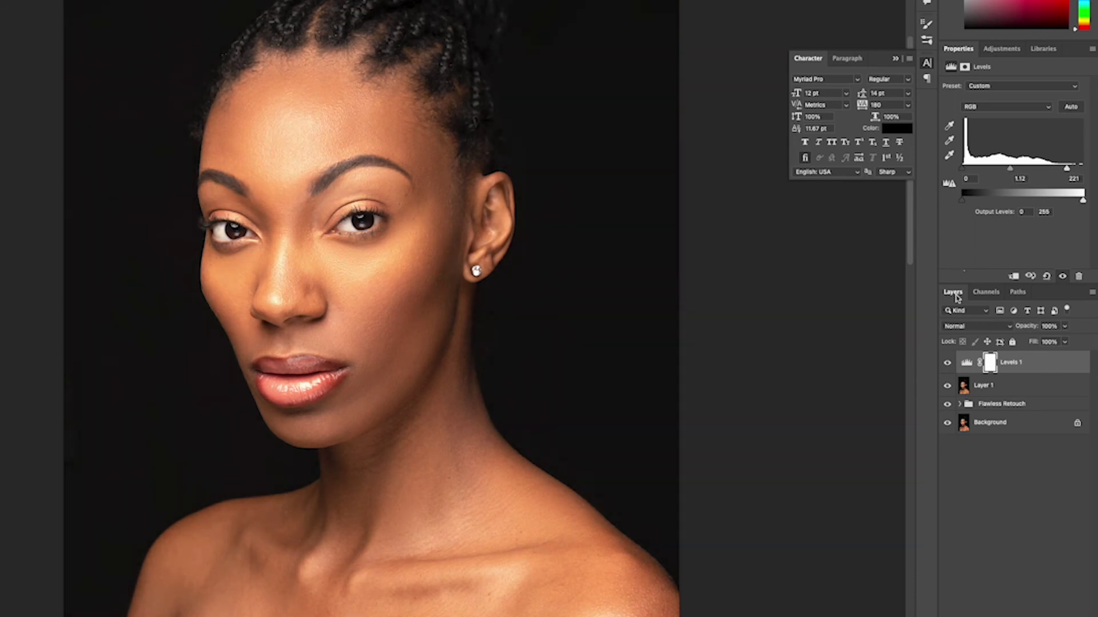
Invert the Levels mask and paint the brightening back in over the ear-side eye
key("super+i")
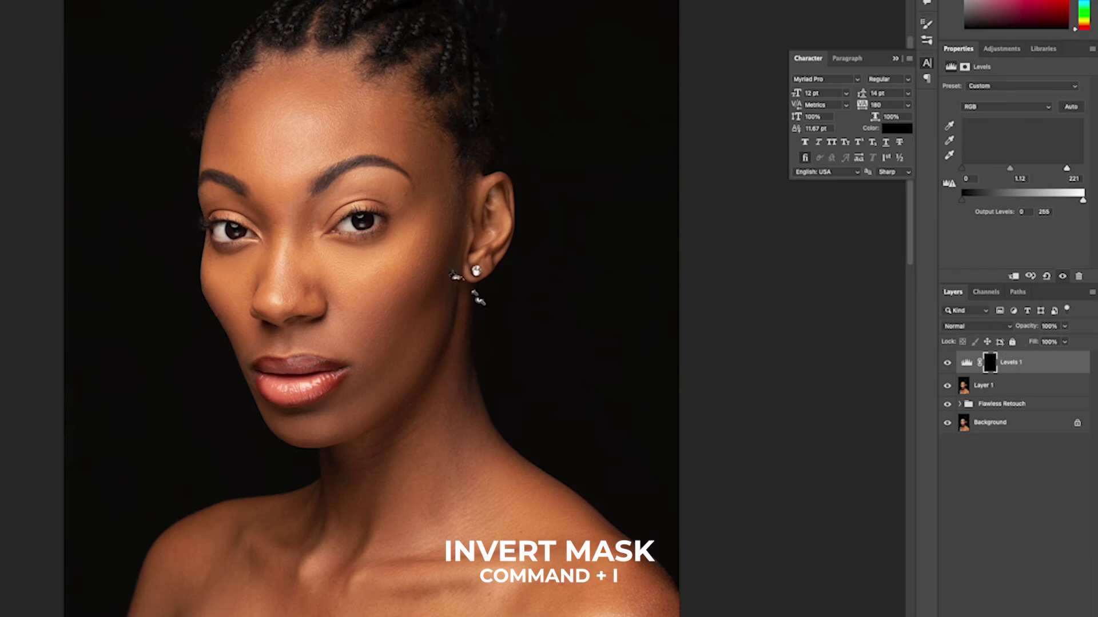
mouse_move(382, 221)
left_mouse_down()
mouse_move(409, 234)
mouse_move(403, 199)
left_mouse_up()
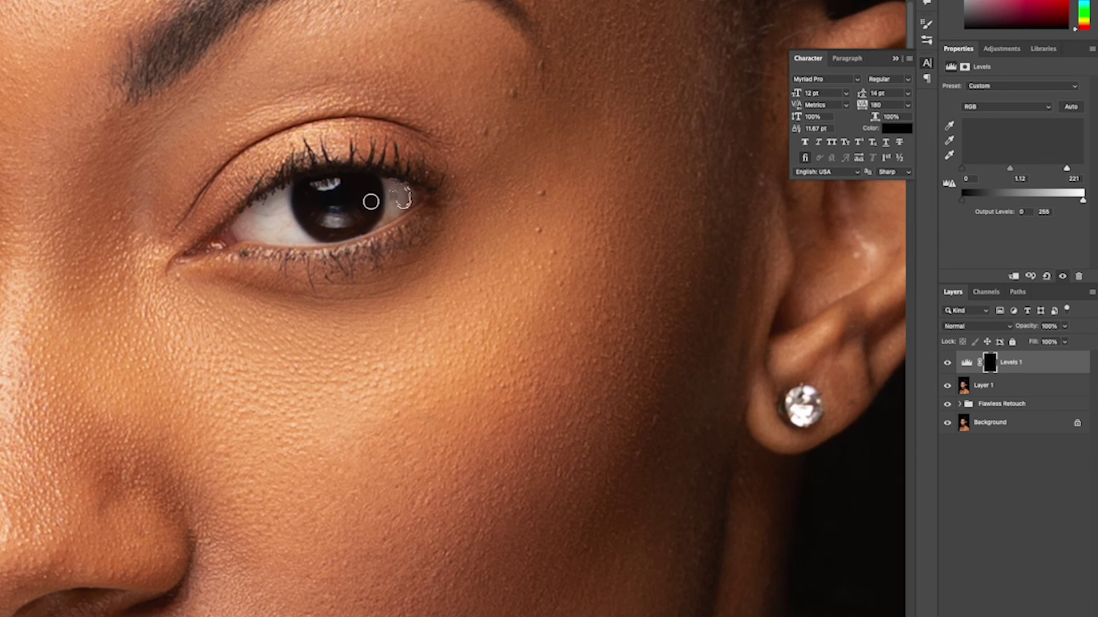
left_click_drag(306, 203, 346, 227)
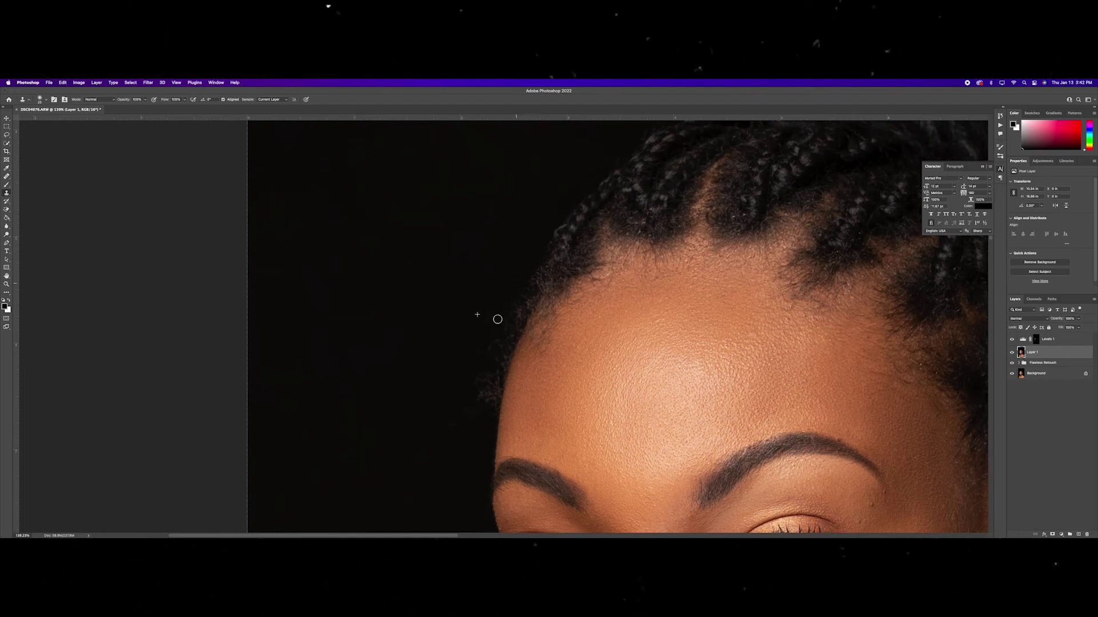
Clone the black background over the flyaway hairs along the hairline on Layer 1
left_click_drag(469, 409, 501, 357)
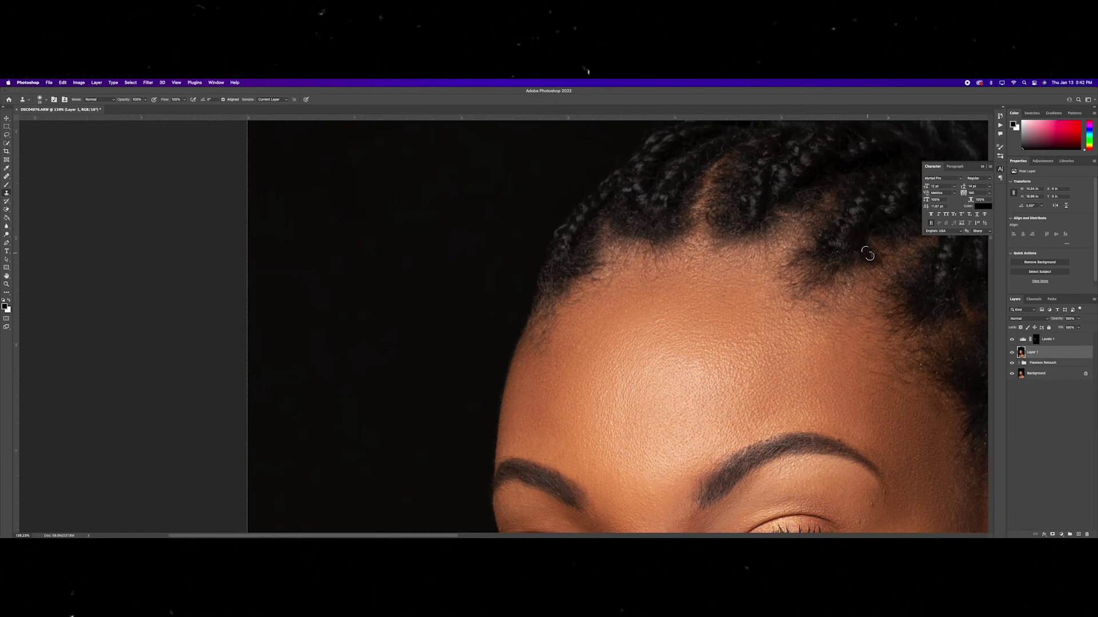
scroll(826, 231, "right", 10)
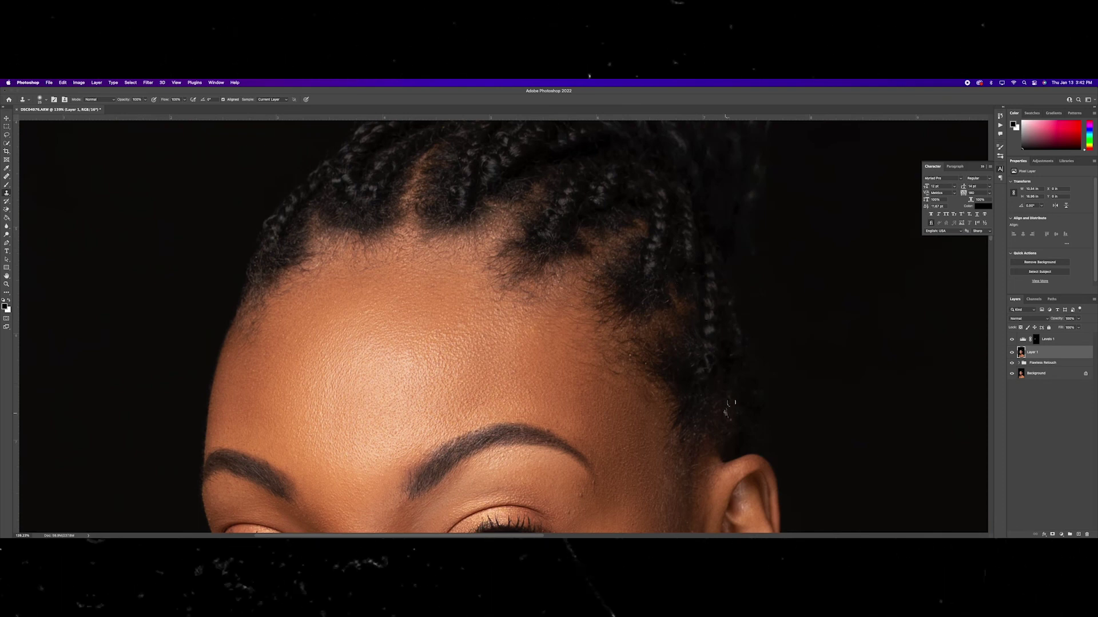
key("z")
left_click(725, 380, "alt")
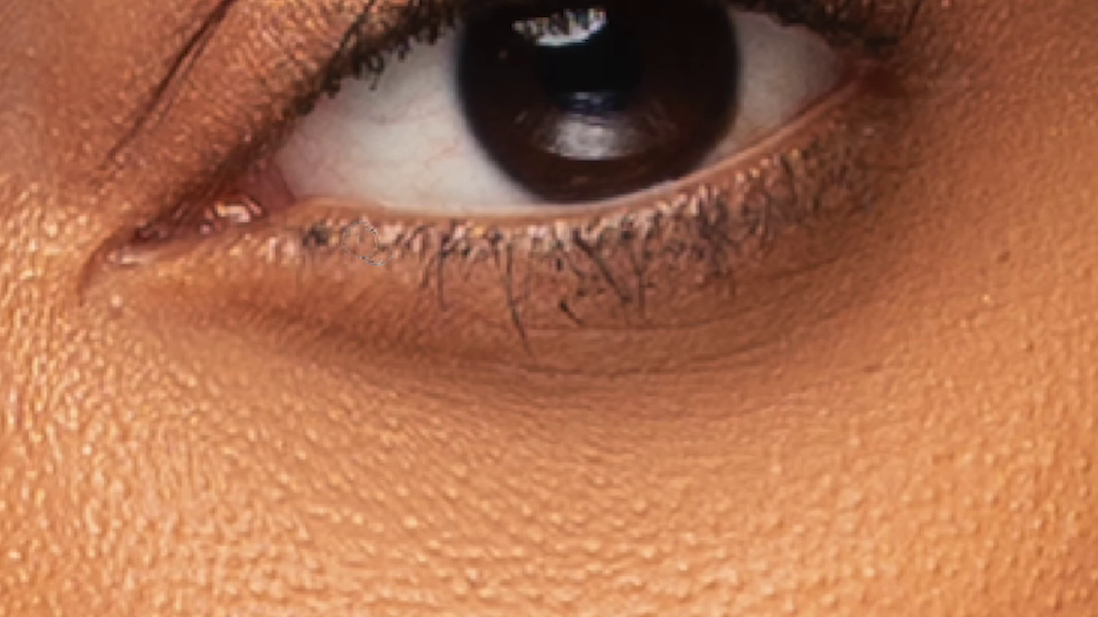
Clone sampled skin over the dark clumped lower lashes near the inner corner of the eye
left_click(360, 245, "alt")
left_click(320, 237)
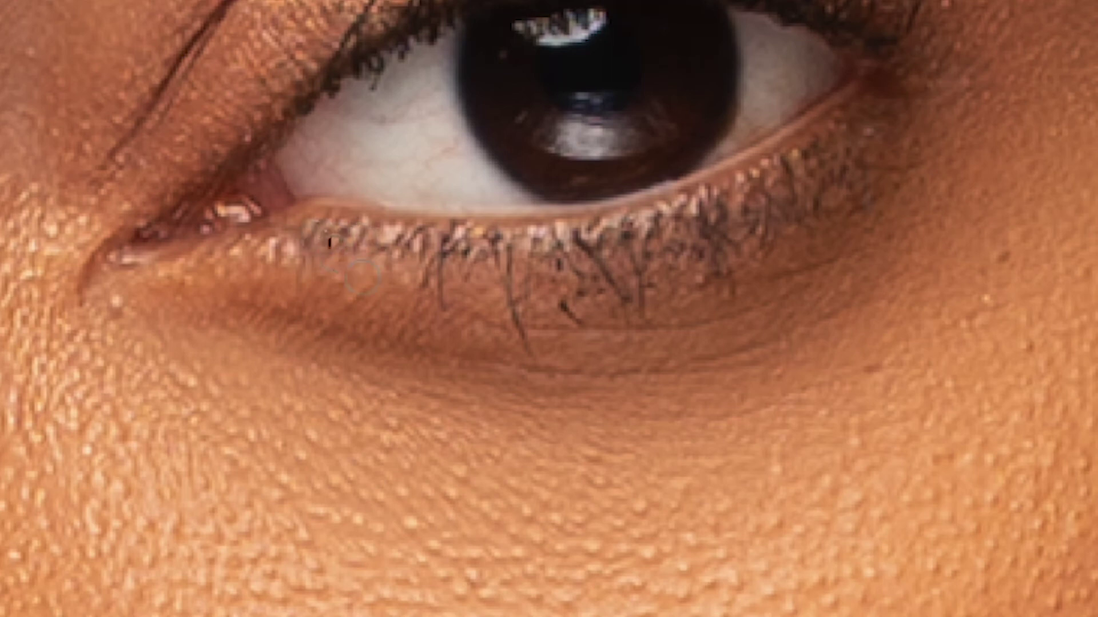